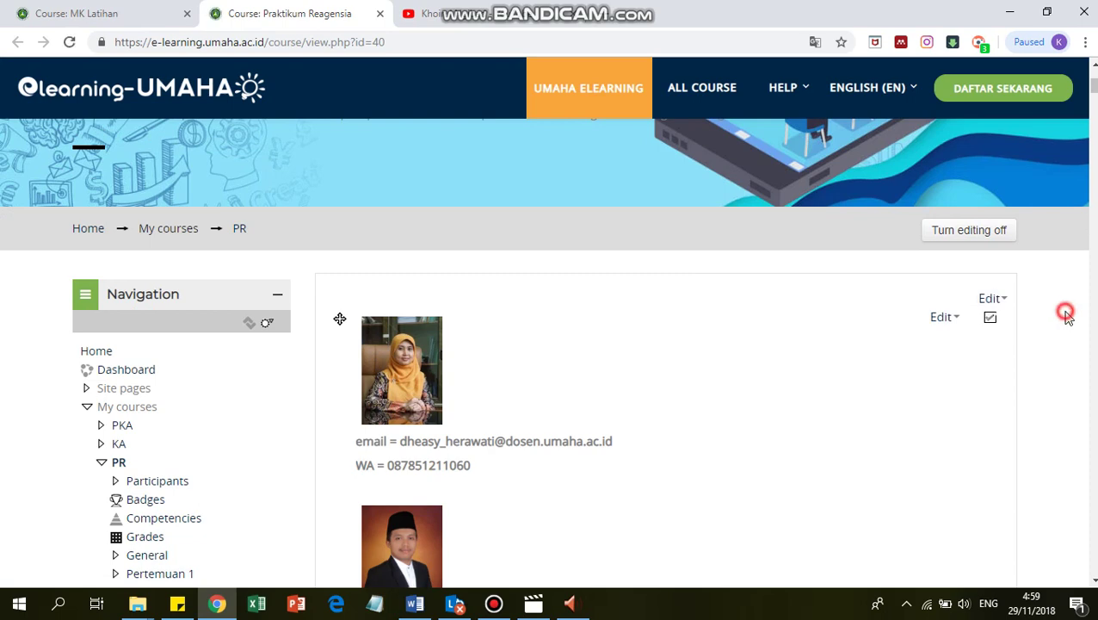
Examine the Praktikum Reagensia course's introduction, resource list, assessment criteria table and lecture timeline down to Pertemuan 1.
{"action": "scroll", "coordinate": [1068, 314], "scroll_direction": "down", "scroll_amount": 2}
{"action": "scroll", "coordinate": [1068, 319], "scroll_direction": "down", "scroll_amount": 2}
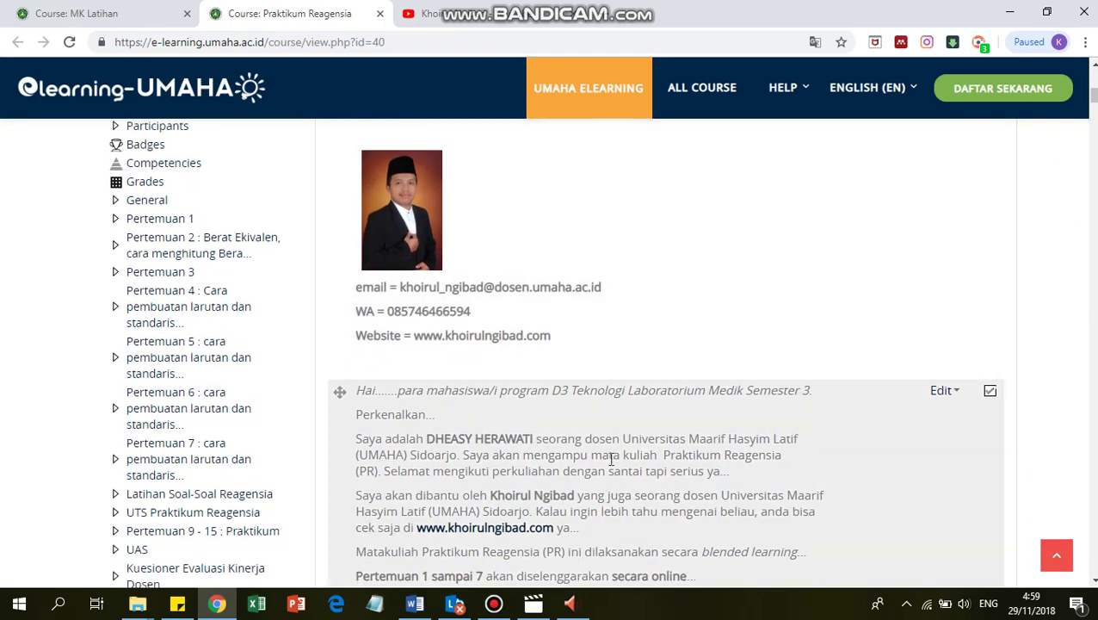
{"action": "scroll", "coordinate": [736, 495], "scroll_direction": "down", "scroll_amount": 2}
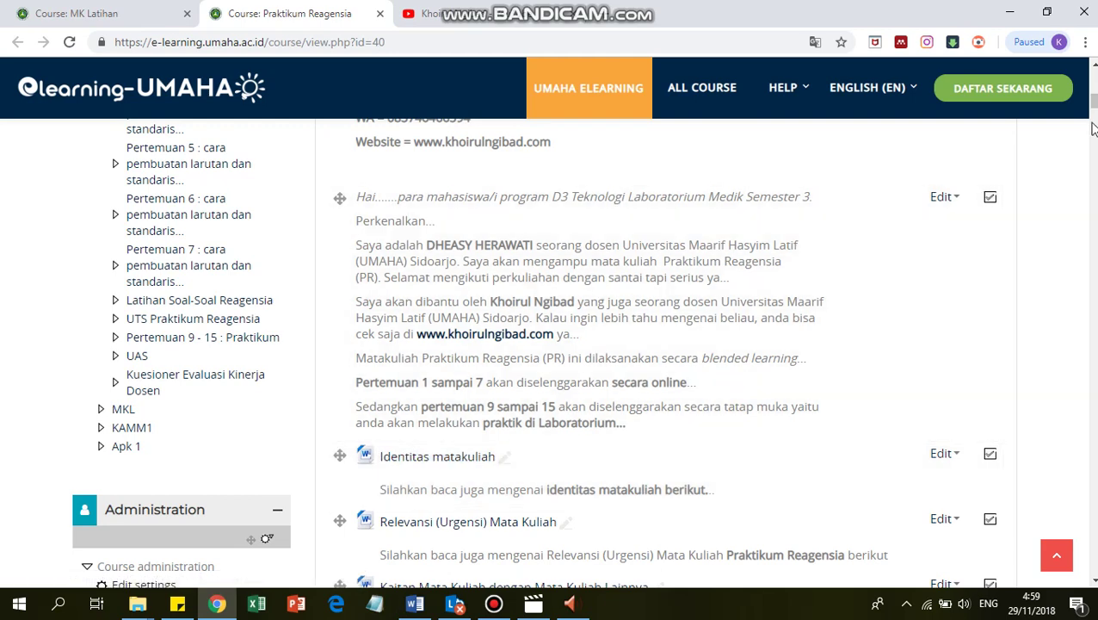
{"action": "left_click", "coordinate": [1093, 127]}
{"action": "scroll", "coordinate": [591, 344], "scroll_direction": "up", "scroll_amount": 4}
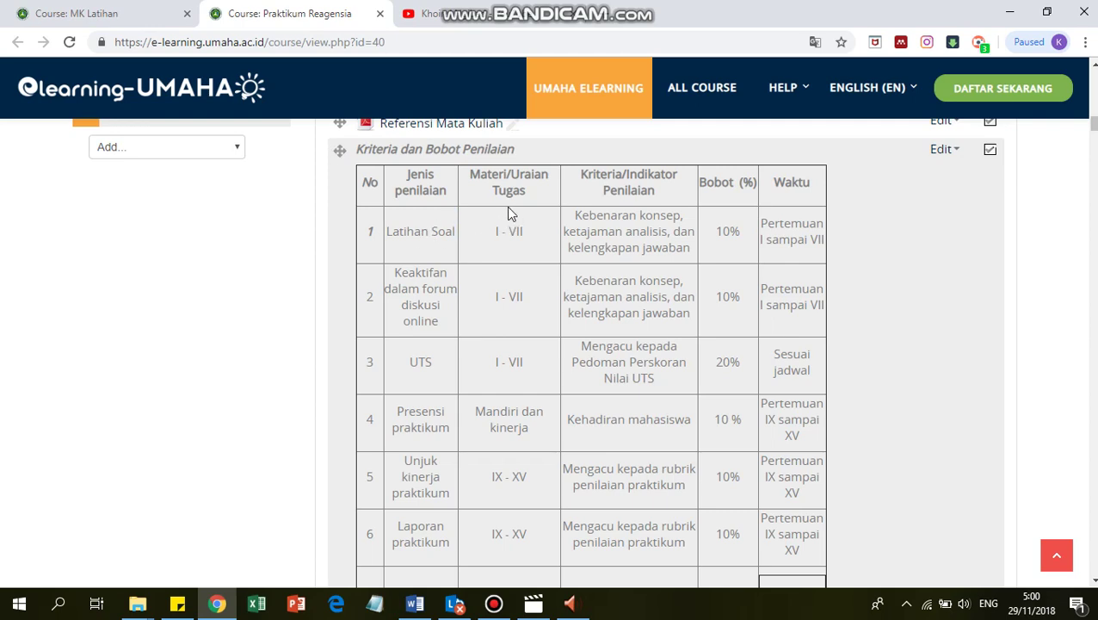
{"action": "scroll", "coordinate": [871, 422], "scroll_direction": "down", "scroll_amount": 2}
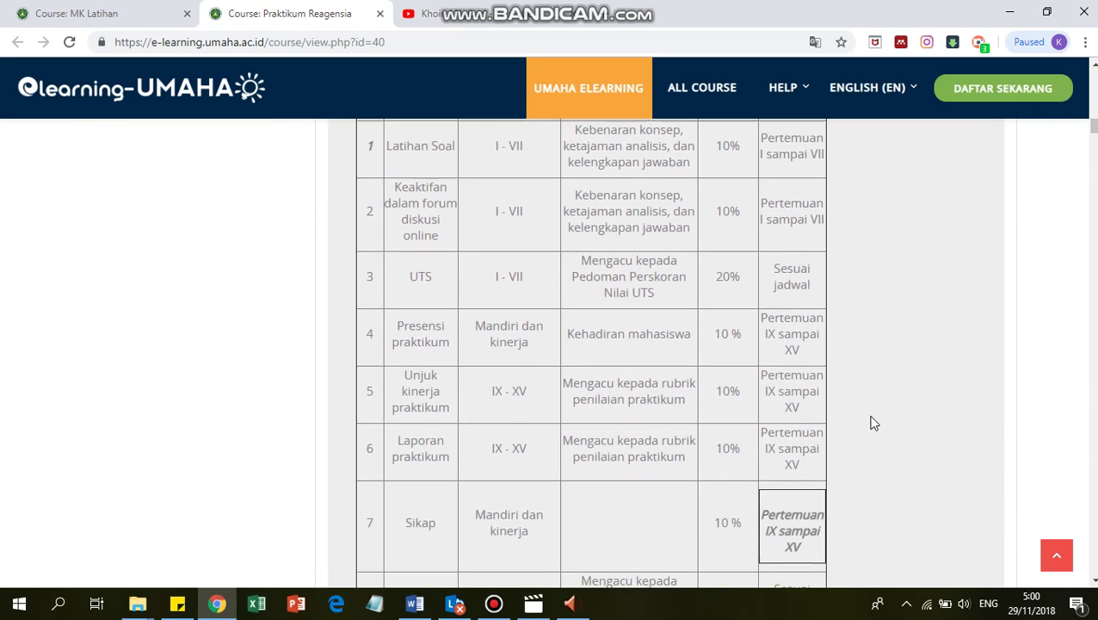
{"action": "scroll", "coordinate": [870, 422], "scroll_direction": "down", "scroll_amount": 4}
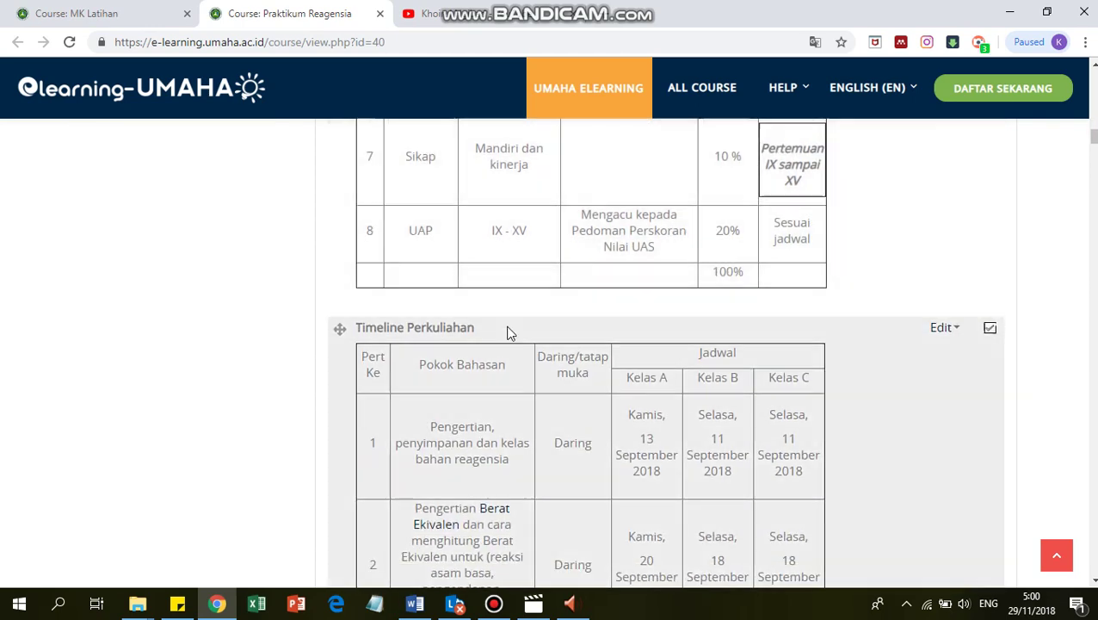
{"action": "scroll", "coordinate": [762, 297], "scroll_direction": "down", "scroll_amount": 8}
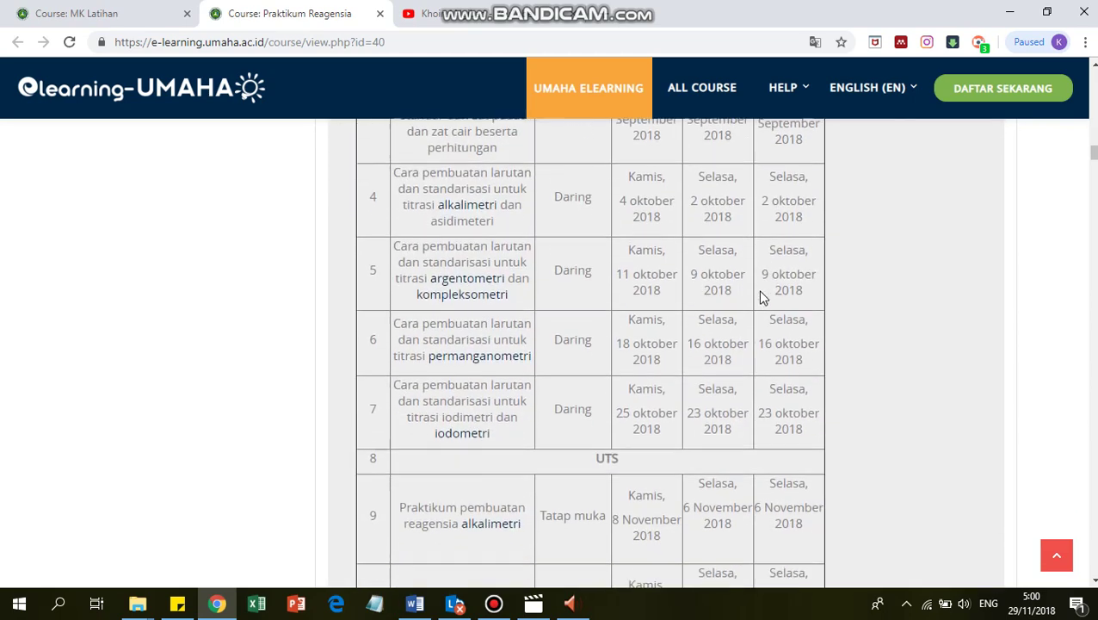
{"action": "scroll", "coordinate": [762, 298], "scroll_direction": "down", "scroll_amount": 8}
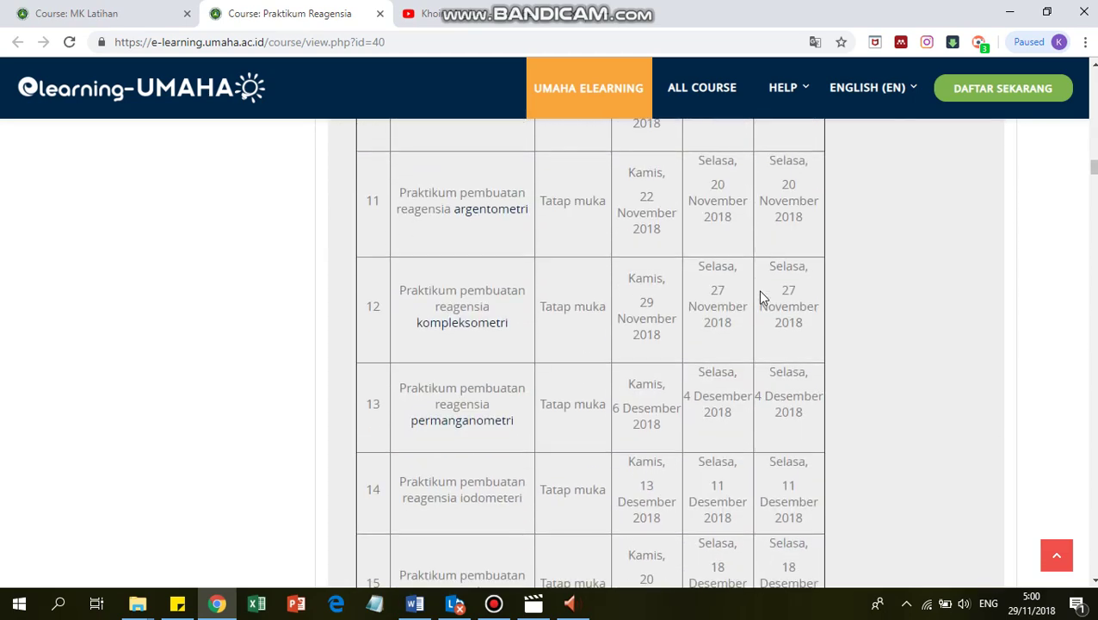
{"action": "scroll", "coordinate": [760, 297], "scroll_direction": "down", "scroll_amount": 2}
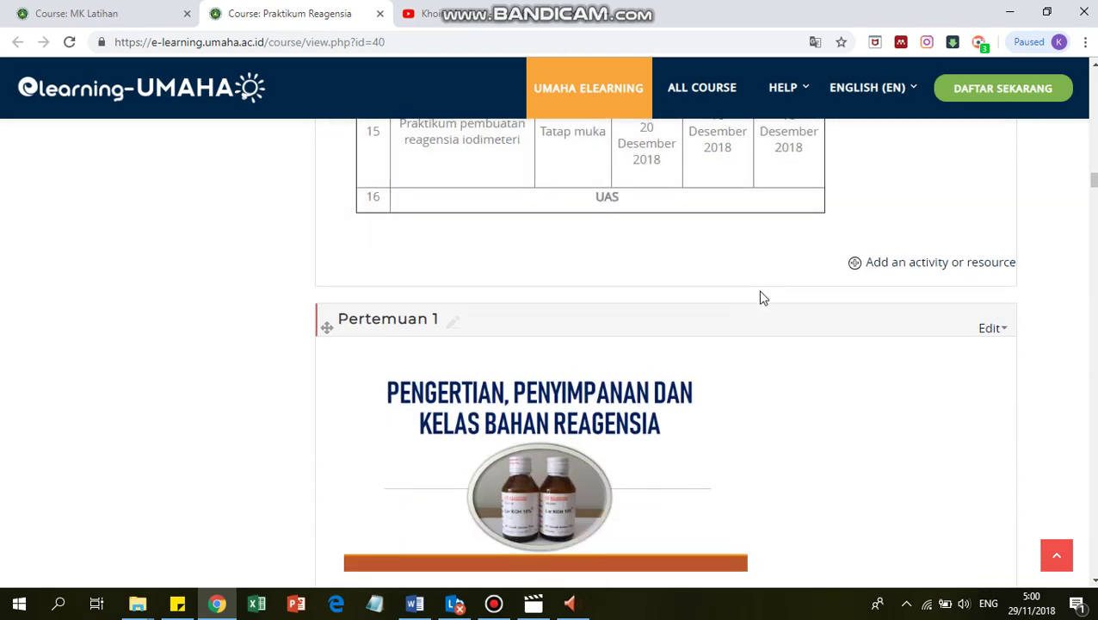
Switch to the MK Latihan course and start adding a Label resource in its general section.
{"action": "left_click", "coordinate": [122, 8]}
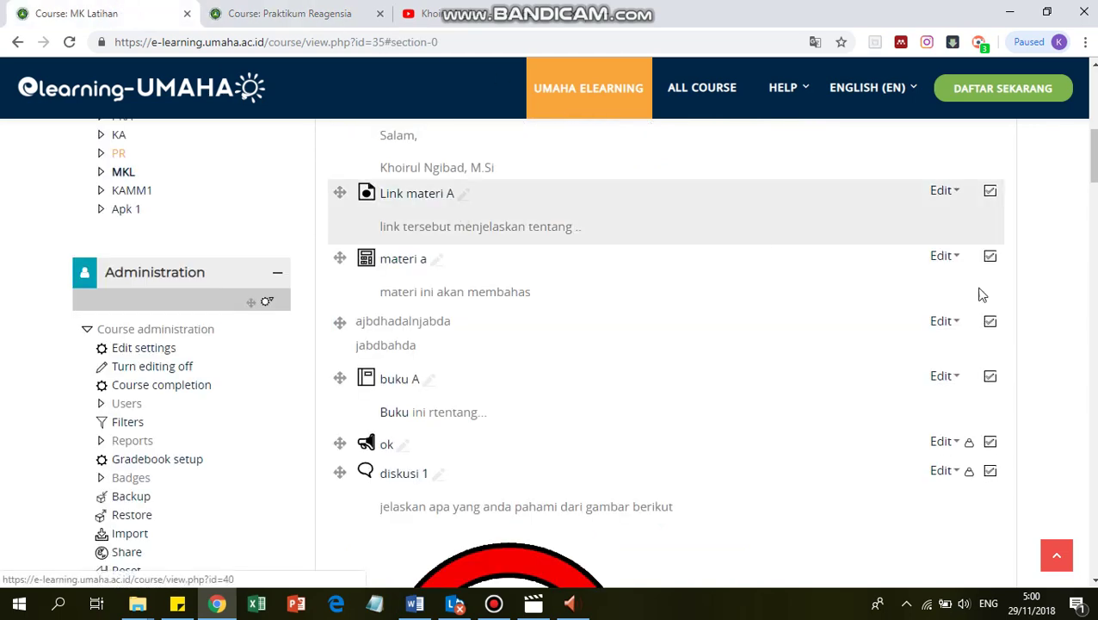
{"action": "scroll", "coordinate": [755, 245], "scroll_direction": "down", "scroll_amount": 4}
{"action": "scroll", "coordinate": [671, 344], "scroll_direction": "down", "scroll_amount": 3}
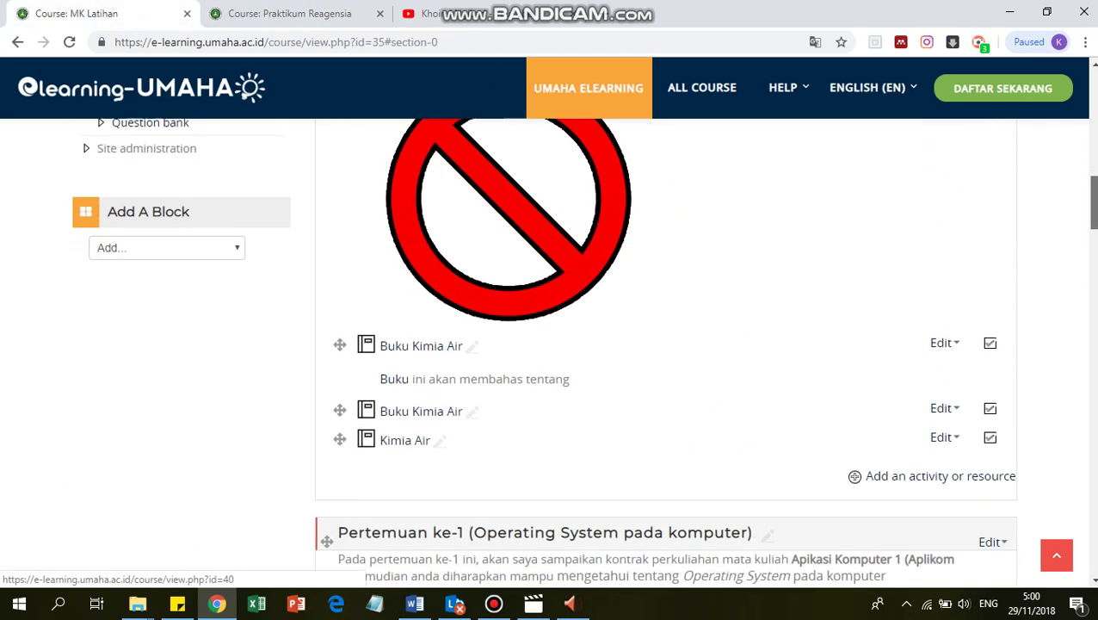
{"action": "left_click", "coordinate": [934, 359]}
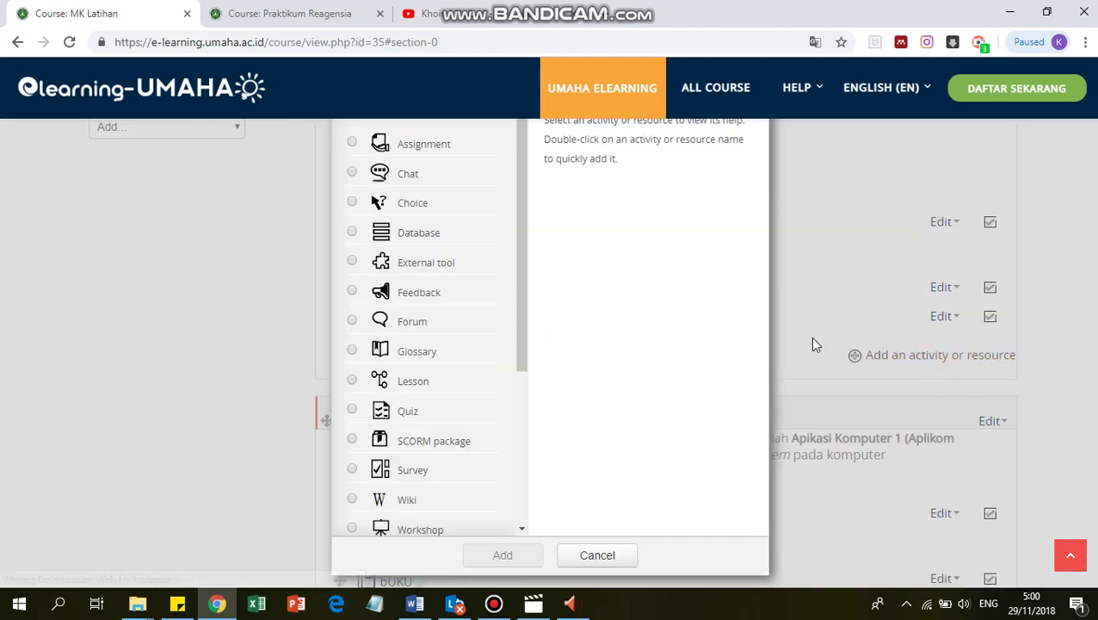
{"action": "left_click_drag", "start_coordinate": [517, 243], "coordinate": [535, 466]}
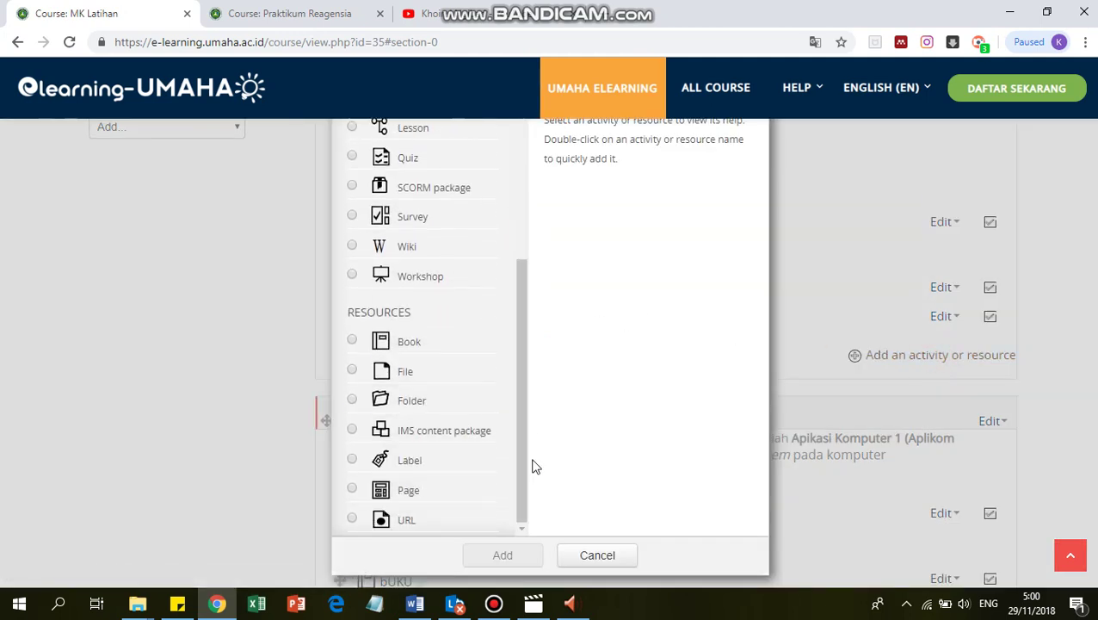
{"action": "left_click", "coordinate": [375, 469]}
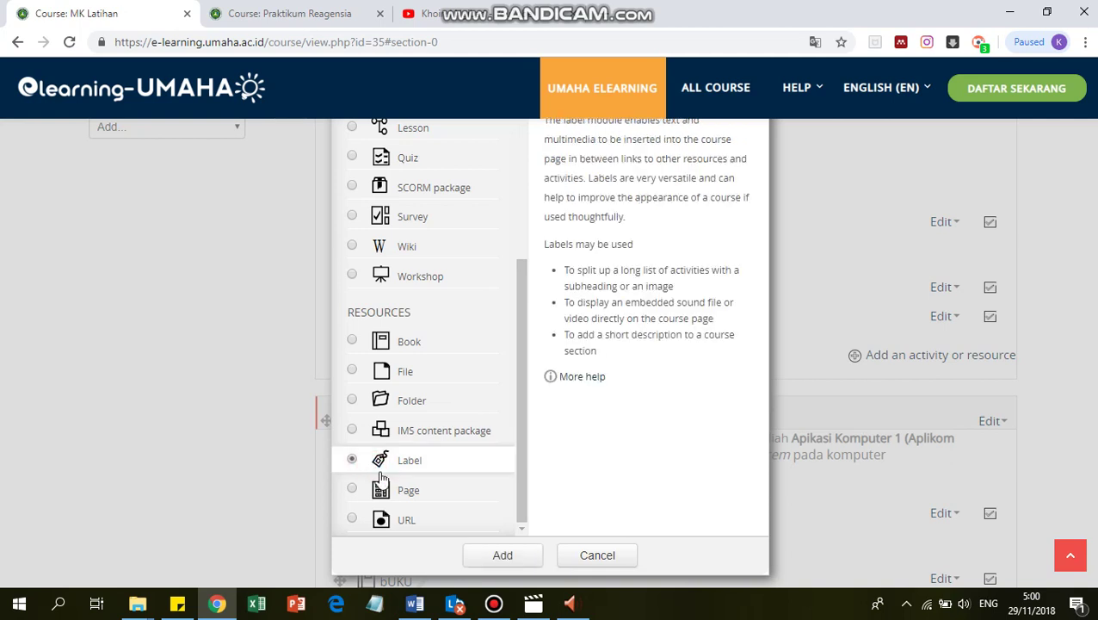
{"action": "left_click", "coordinate": [507, 556]}
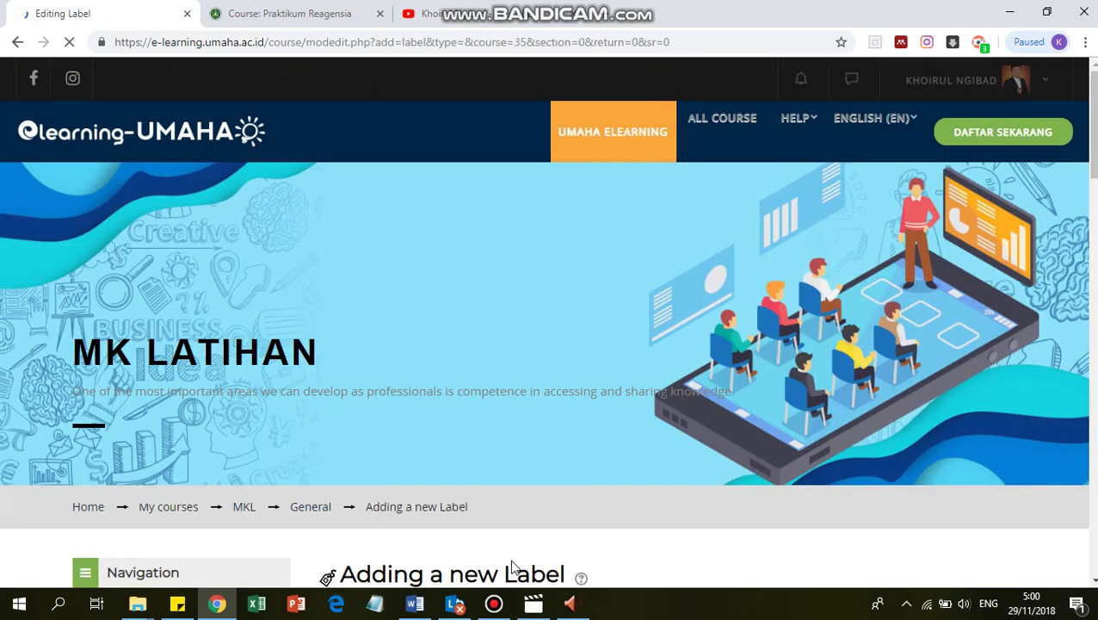
Enter "Time perkuliahan..." as the label text, followed by a line of commas as placeholder content.
{"action": "scroll", "coordinate": [512, 568], "scroll_direction": "down", "scroll_amount": 5}
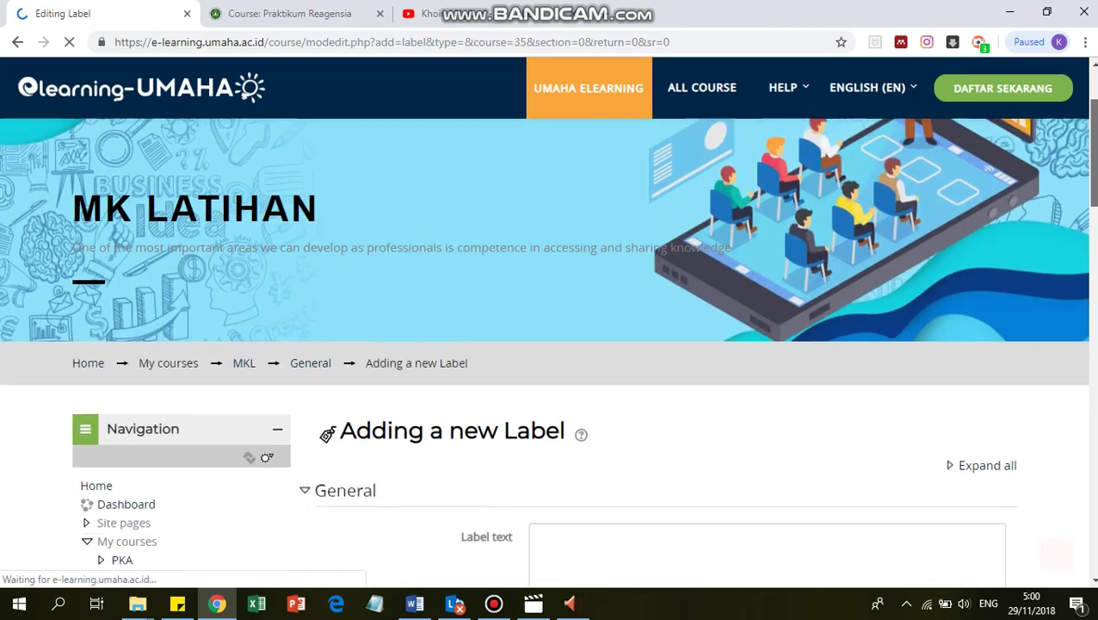
{"action": "scroll", "coordinate": [699, 245], "scroll_direction": "up", "scroll_amount": 1}
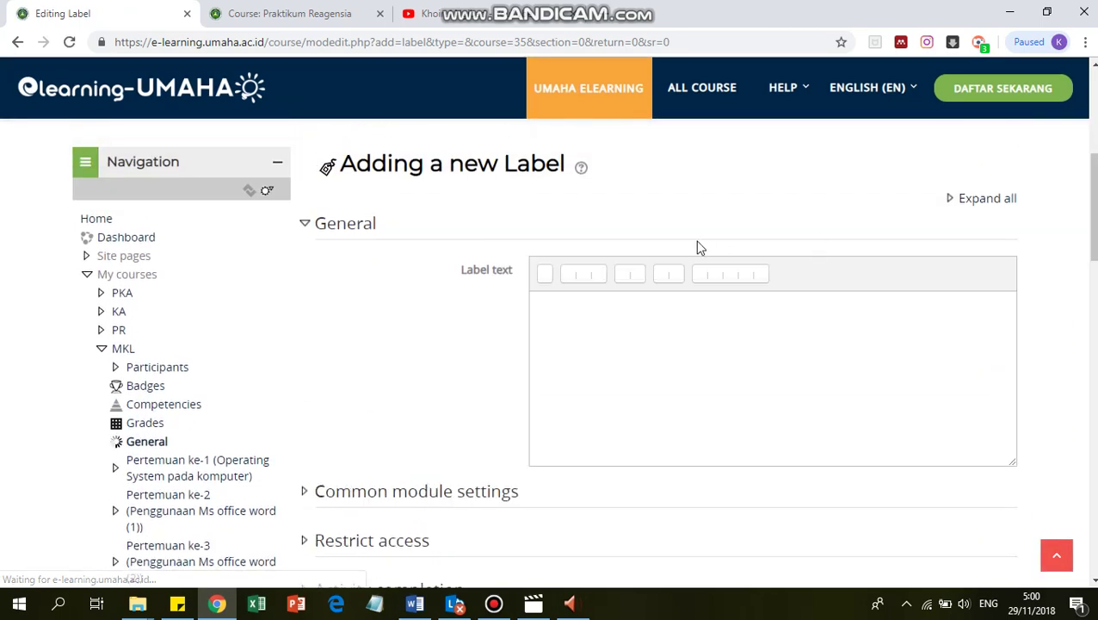
{"action": "left_click", "coordinate": [590, 339]}
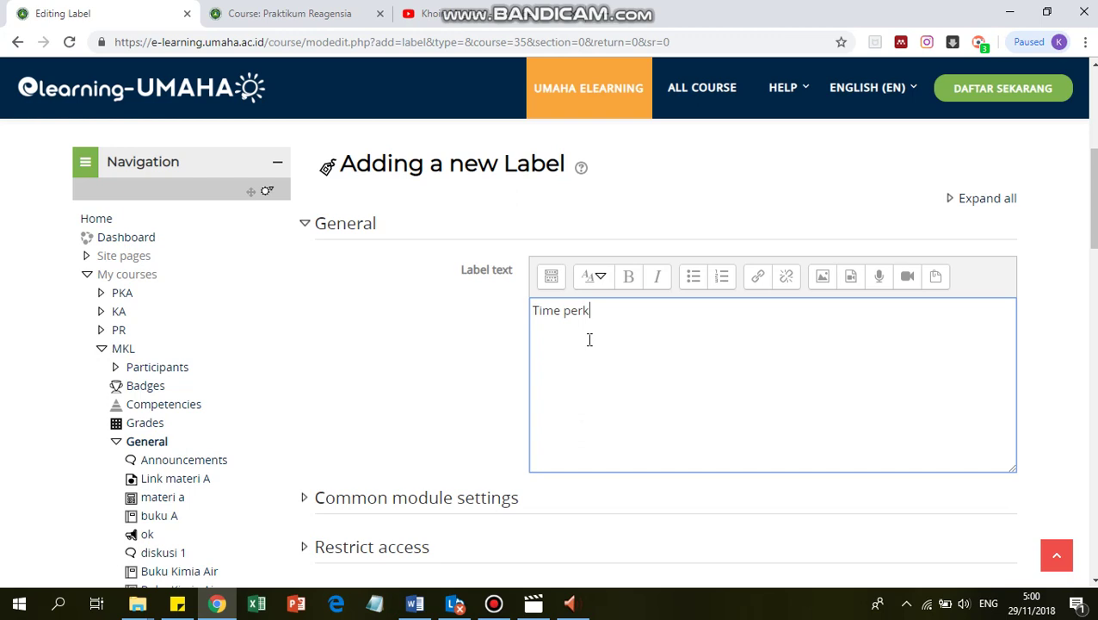
{"action": "type", "text": "ahan..."}
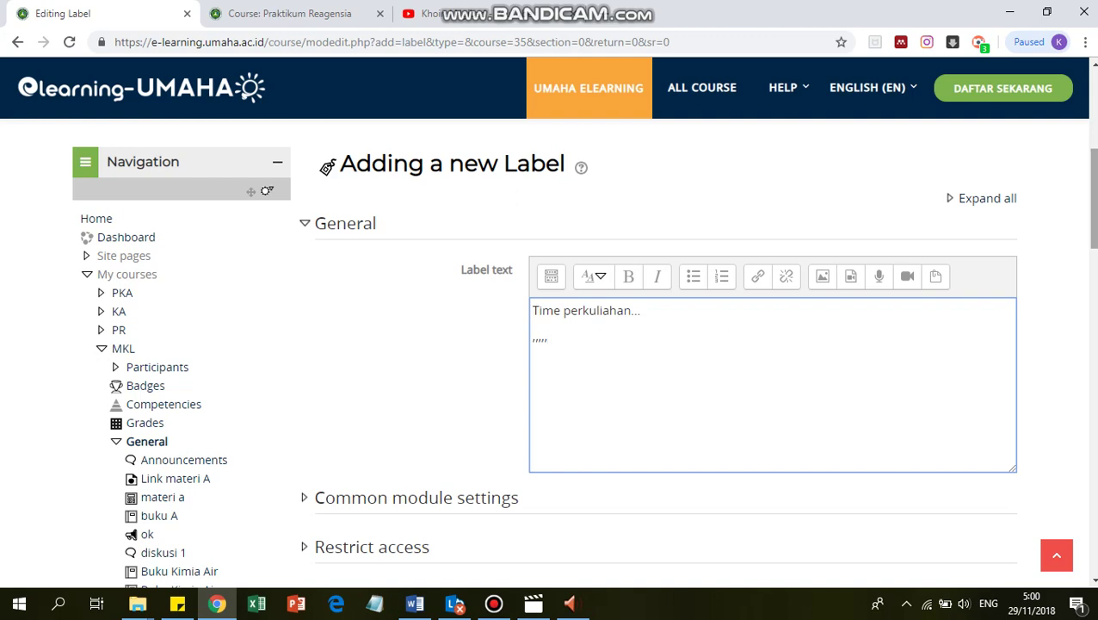
Try to save the new label and return to the course page.
{"action": "scroll", "coordinate": [872, 337], "scroll_direction": "down", "scroll_amount": 2}
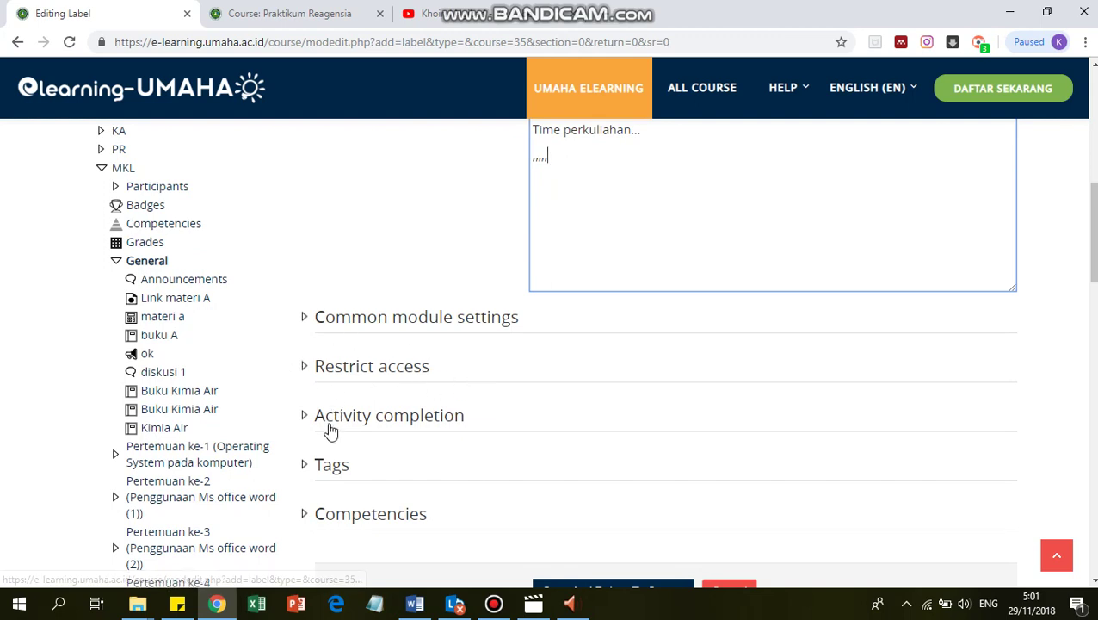
{"action": "scroll", "coordinate": [650, 444], "scroll_direction": "down", "scroll_amount": 2}
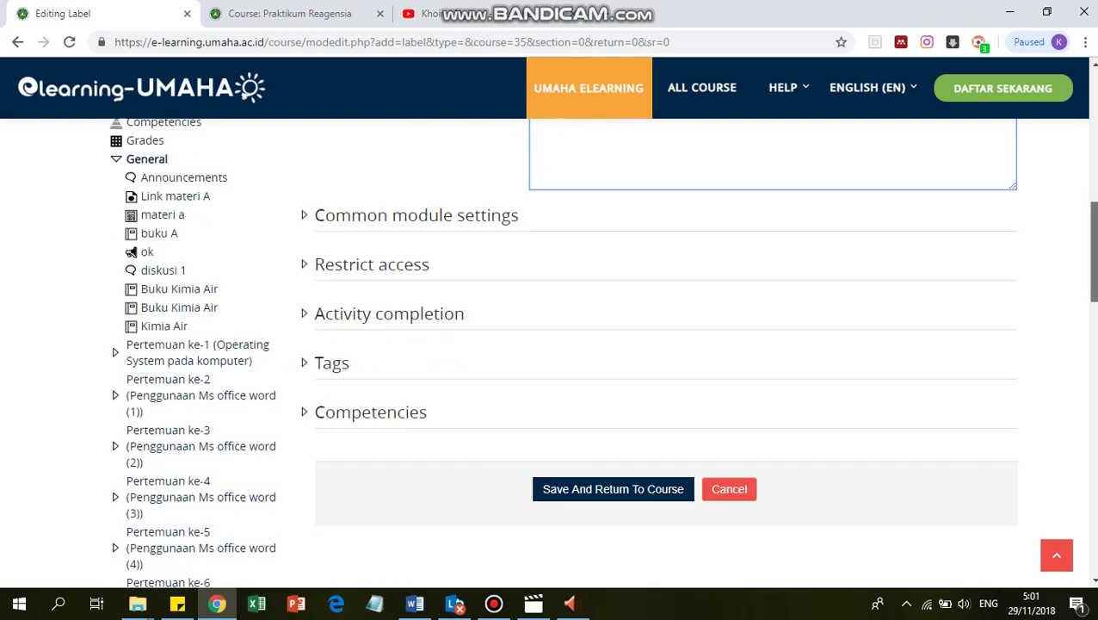
{"action": "left_click", "coordinate": [638, 422]}
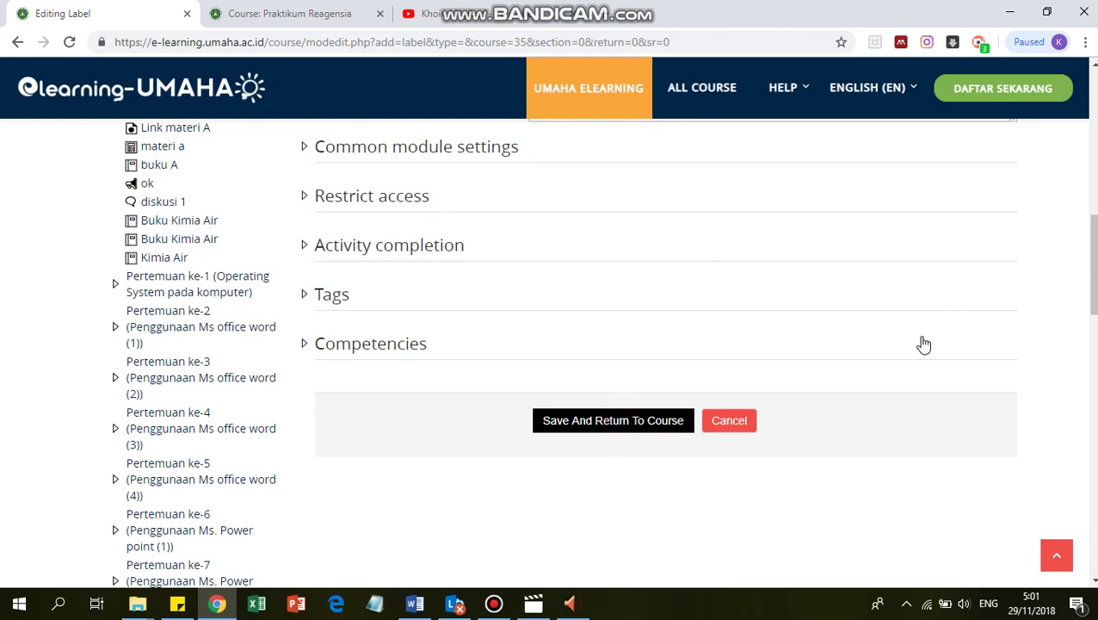
{"action": "left_click", "coordinate": [646, 420]}
Reload the label form, choosing to wait for the unresponsive page.
{"action": "left_click", "coordinate": [400, 46]}
{"action": "key", "text": "Return"}
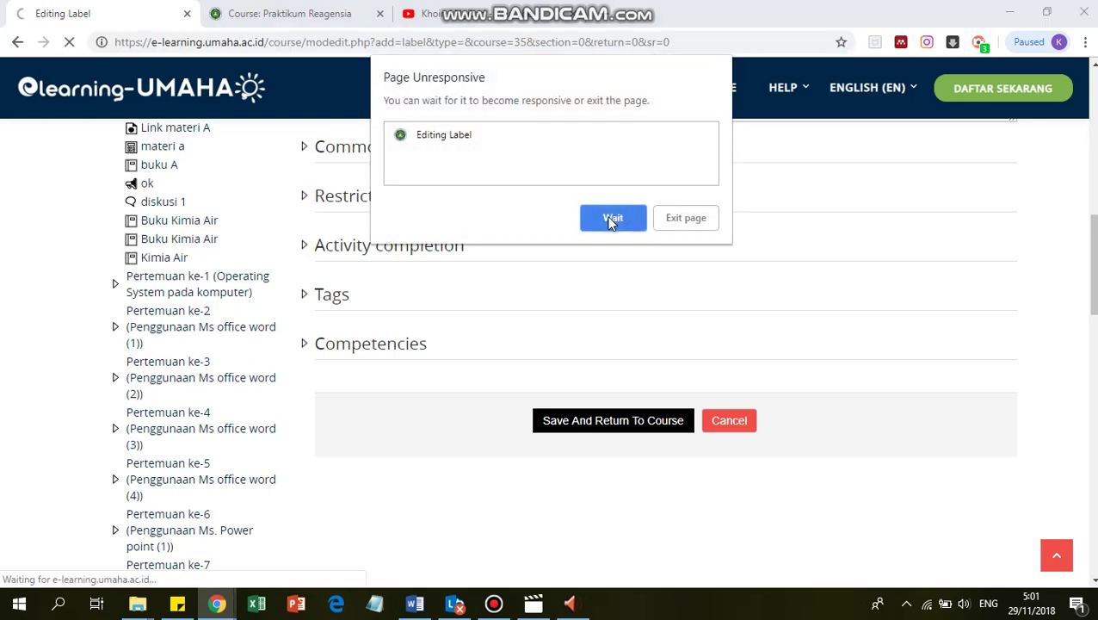
{"action": "left_click", "coordinate": [612, 219]}
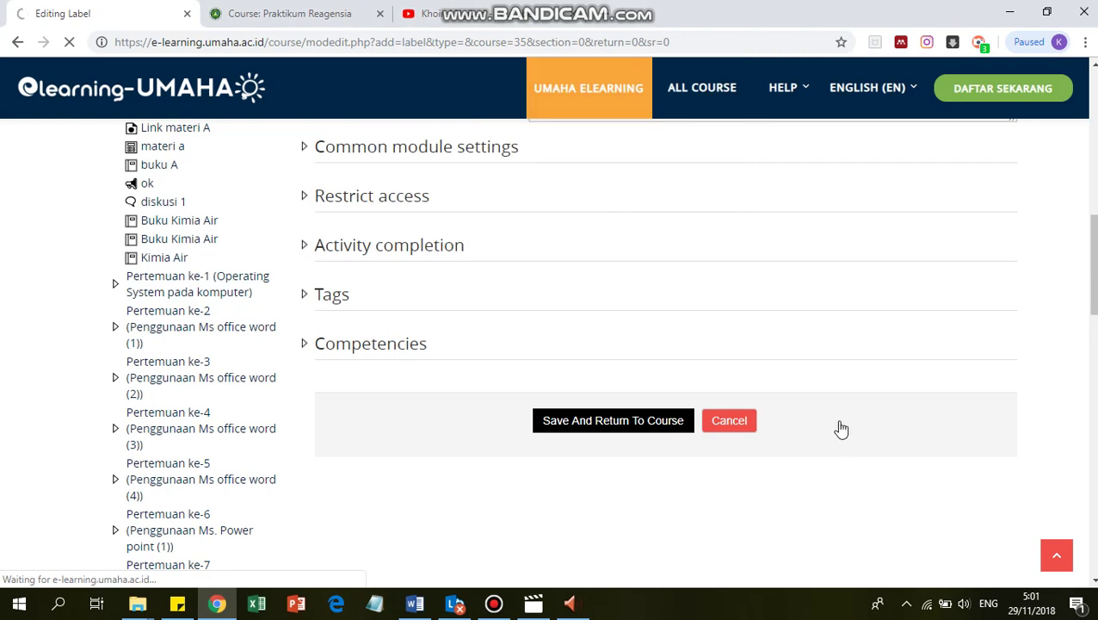
{"action": "left_click", "coordinate": [927, 605]}
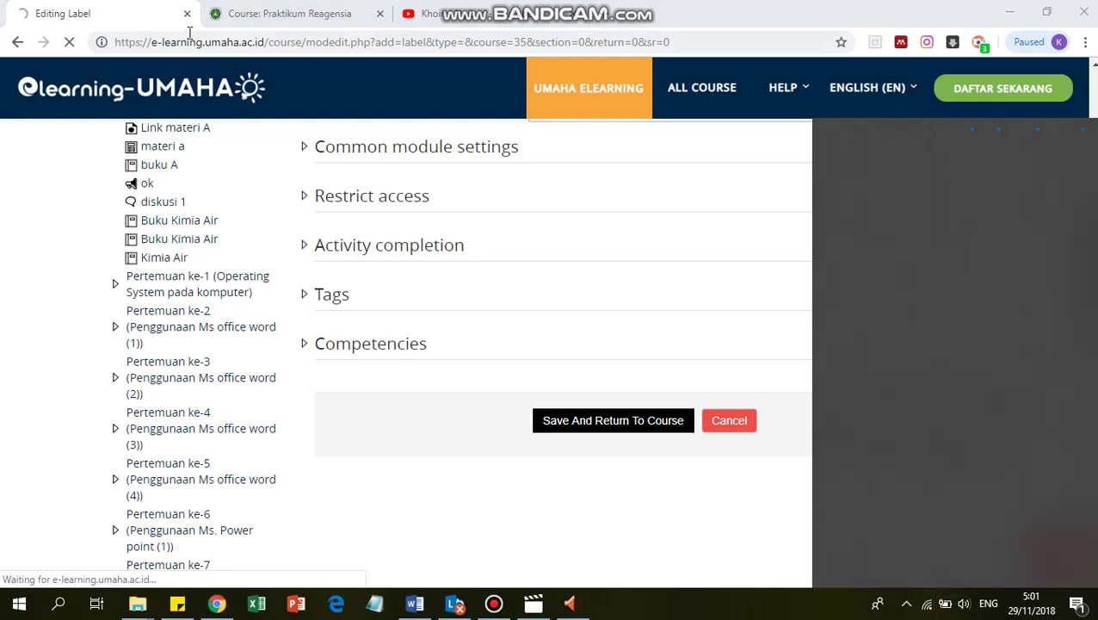
{"action": "left_click", "coordinate": [140, 19]}
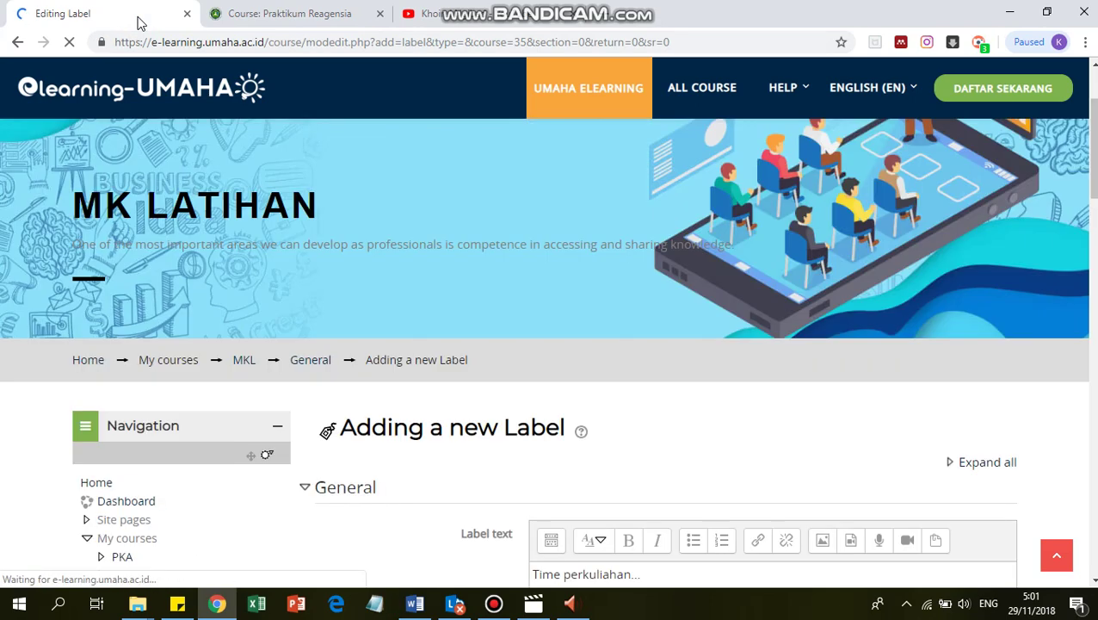
Enter "Time Perkuliahan..." and placeholder lines of dots as the label text, and save back to the course.
{"action": "scroll", "coordinate": [619, 227], "scroll_direction": "down", "scroll_amount": 4}
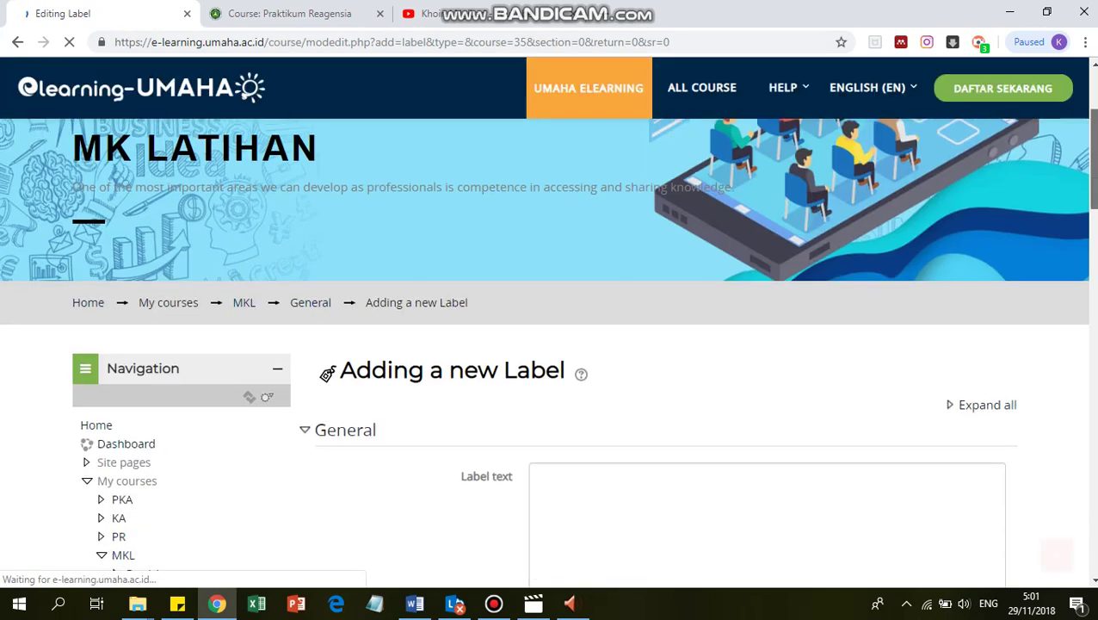
{"action": "left_click", "coordinate": [618, 227]}
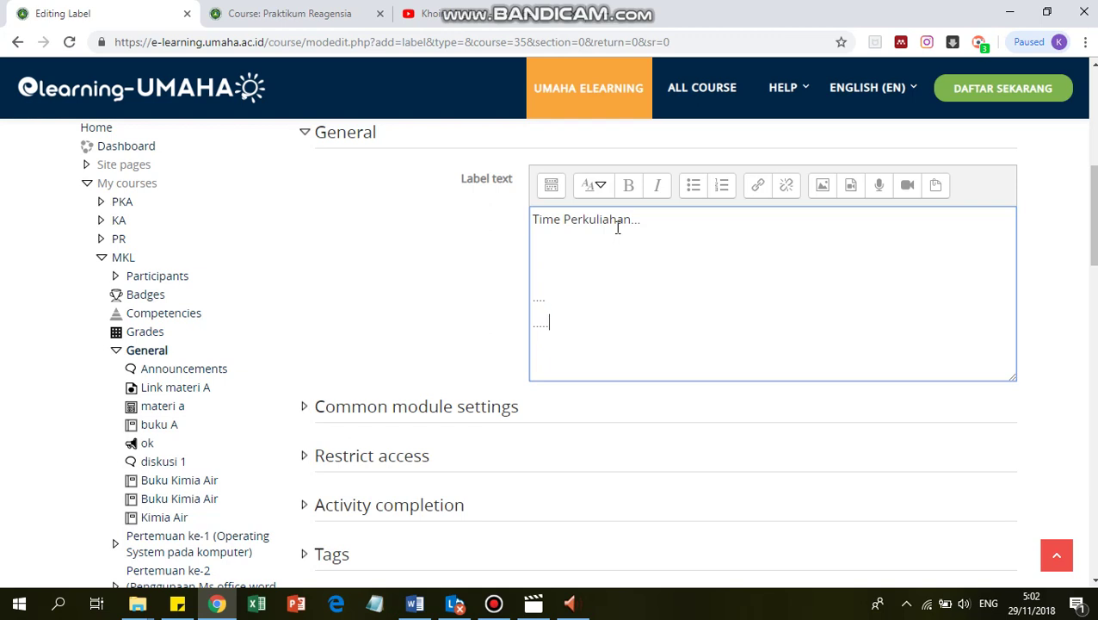
{"action": "scroll", "coordinate": [903, 387], "scroll_direction": "down", "scroll_amount": 3}
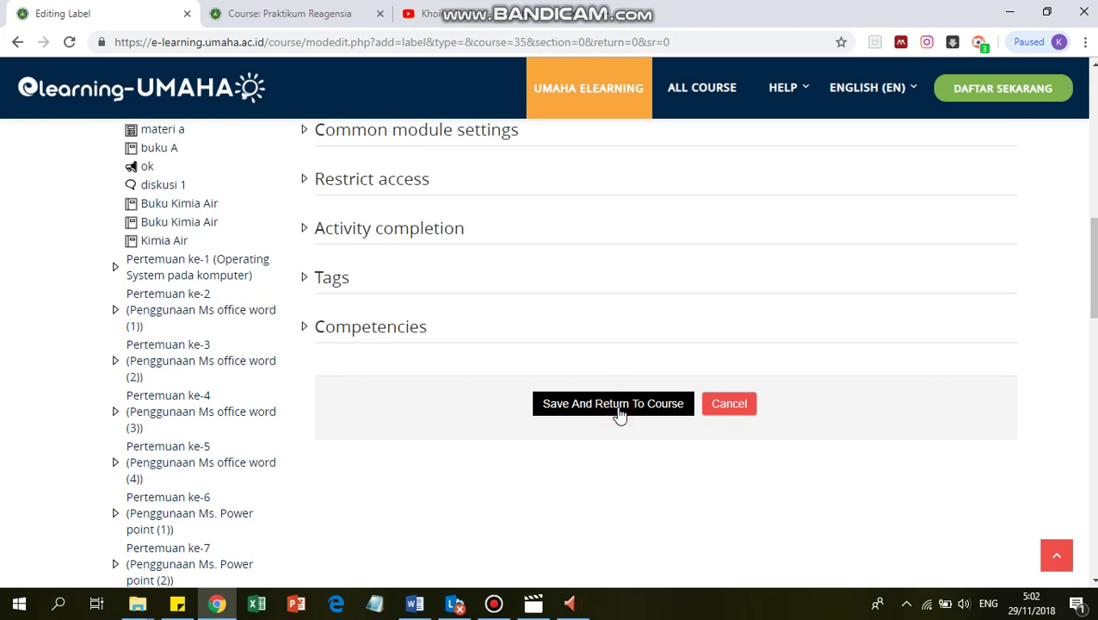
{"action": "left_click", "coordinate": [618, 412]}
{"action": "left_click", "coordinate": [619, 413]}
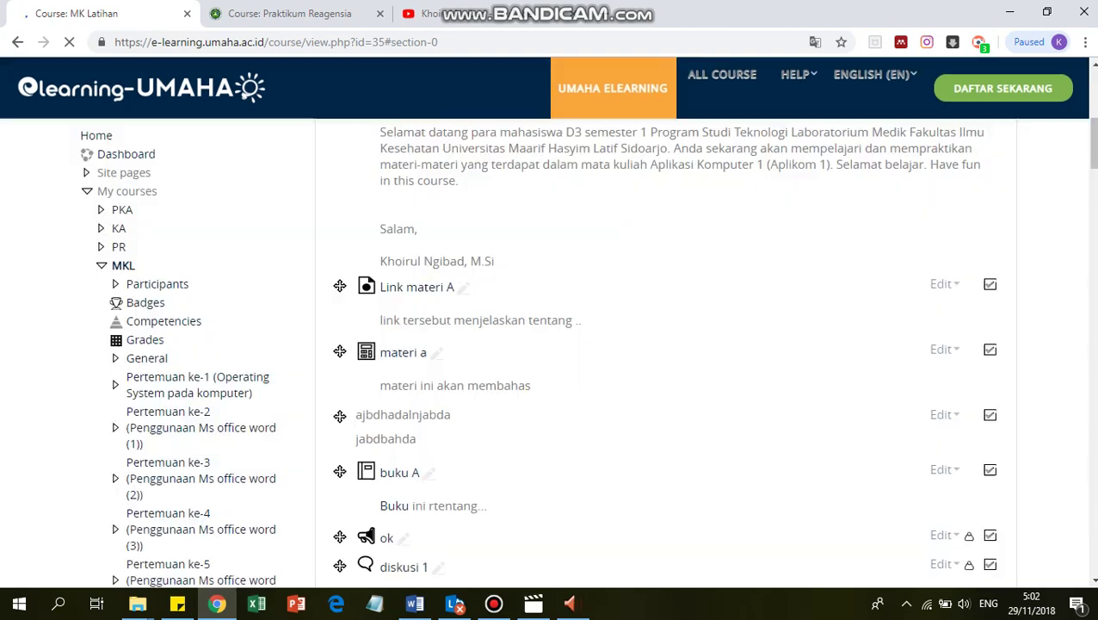
Move the last Time Perkuliahan label above the Kimia Air book in the general section.
{"action": "scroll", "coordinate": [551, 353], "scroll_direction": "down", "scroll_amount": 10}
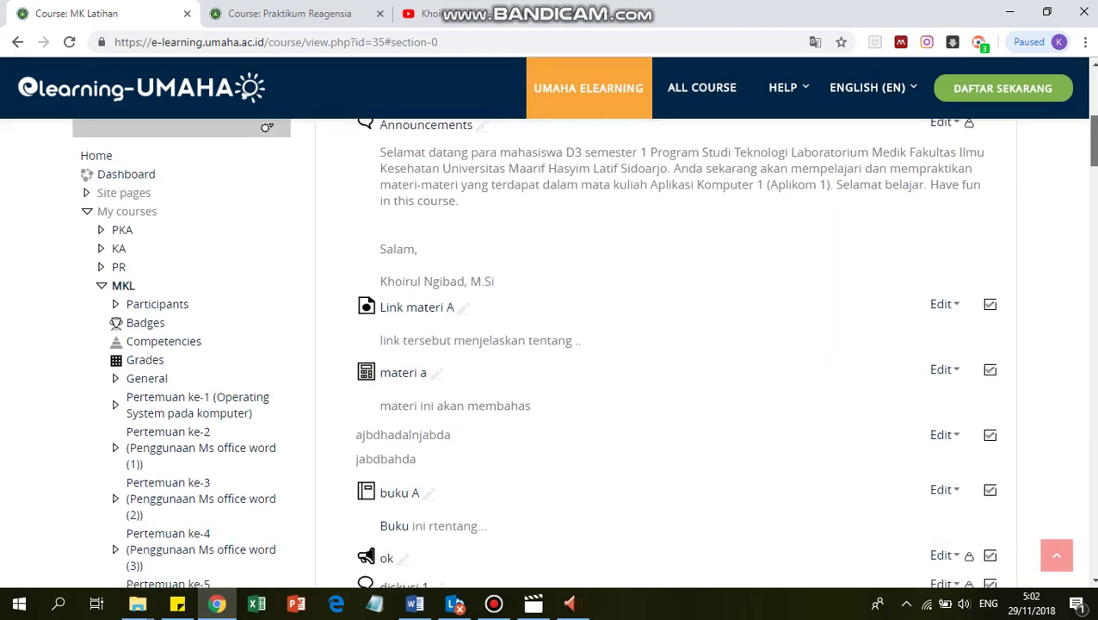
{"action": "scroll", "coordinate": [699, 274], "scroll_direction": "down", "scroll_amount": 2}
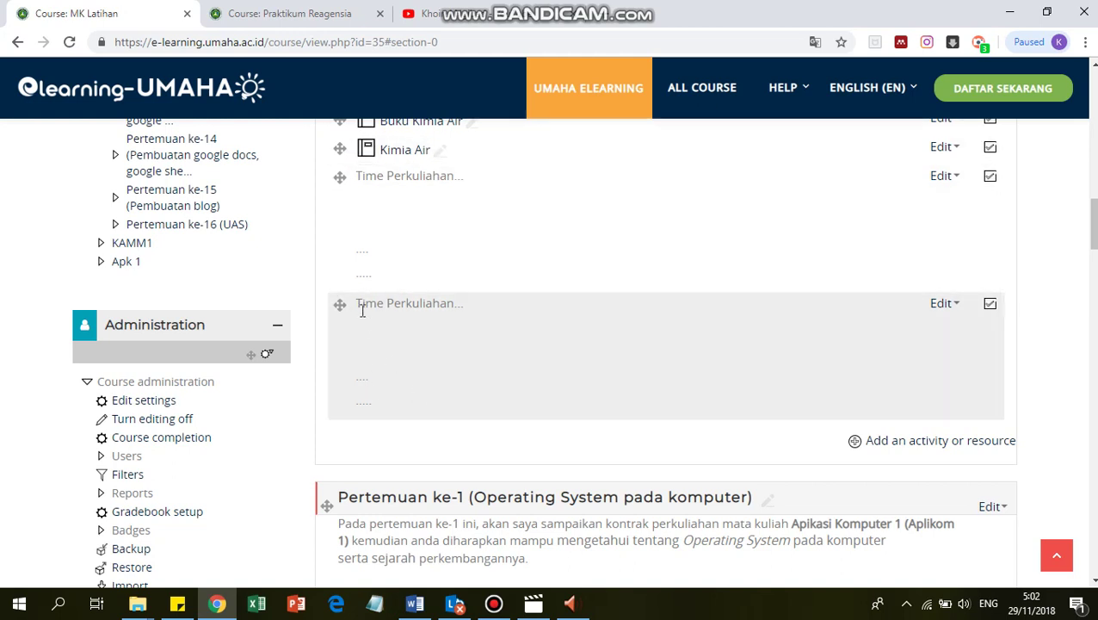
{"action": "left_click_drag", "start_coordinate": [343, 307], "coordinate": [338, 165]}
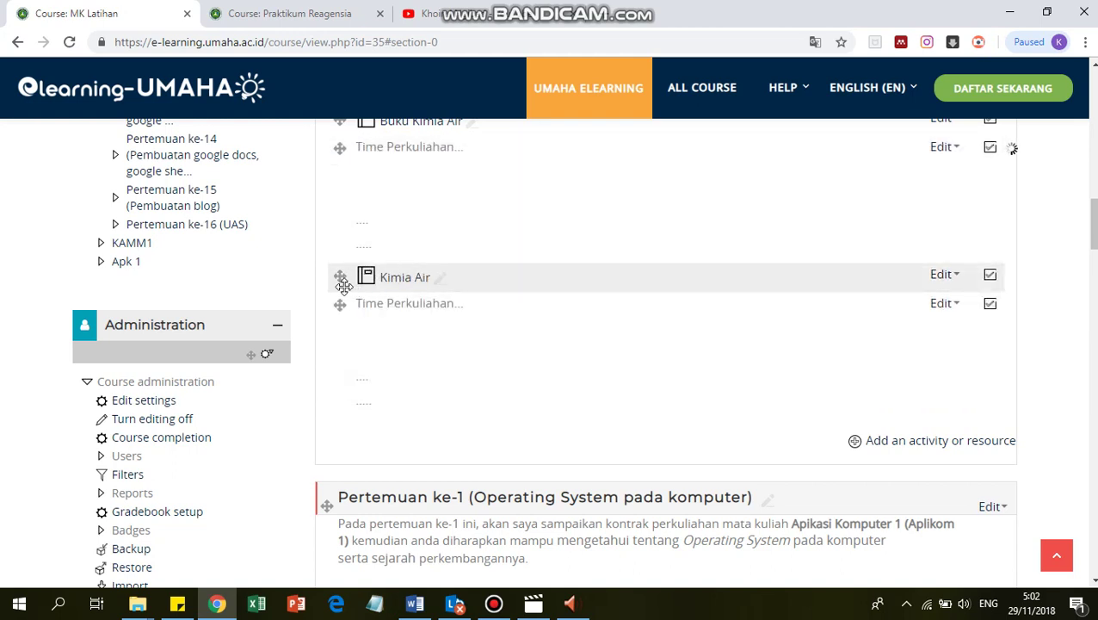
Delete the duplicate Time Perkuliahan label below the Kimia Air book and confirm the deletion.
{"action": "left_click", "coordinate": [953, 306]}
{"action": "left_click", "coordinate": [917, 456]}
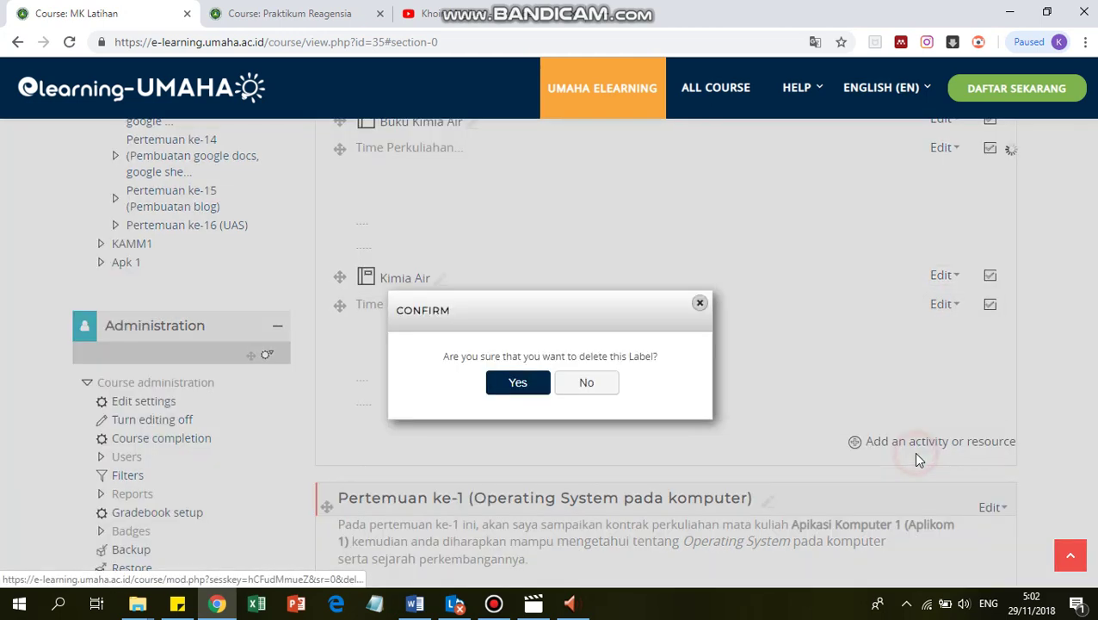
{"action": "left_click", "coordinate": [517, 382]}
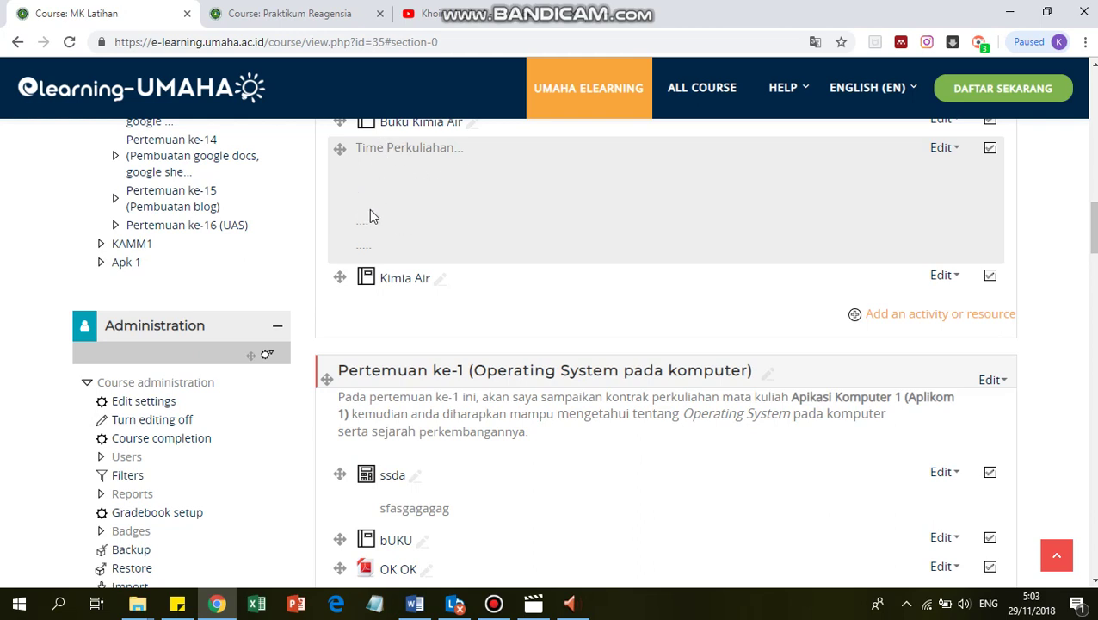
Open the settings of the remaining Time Perkuliahan label and review its text and option sections.
{"action": "left_click", "coordinate": [941, 148]}
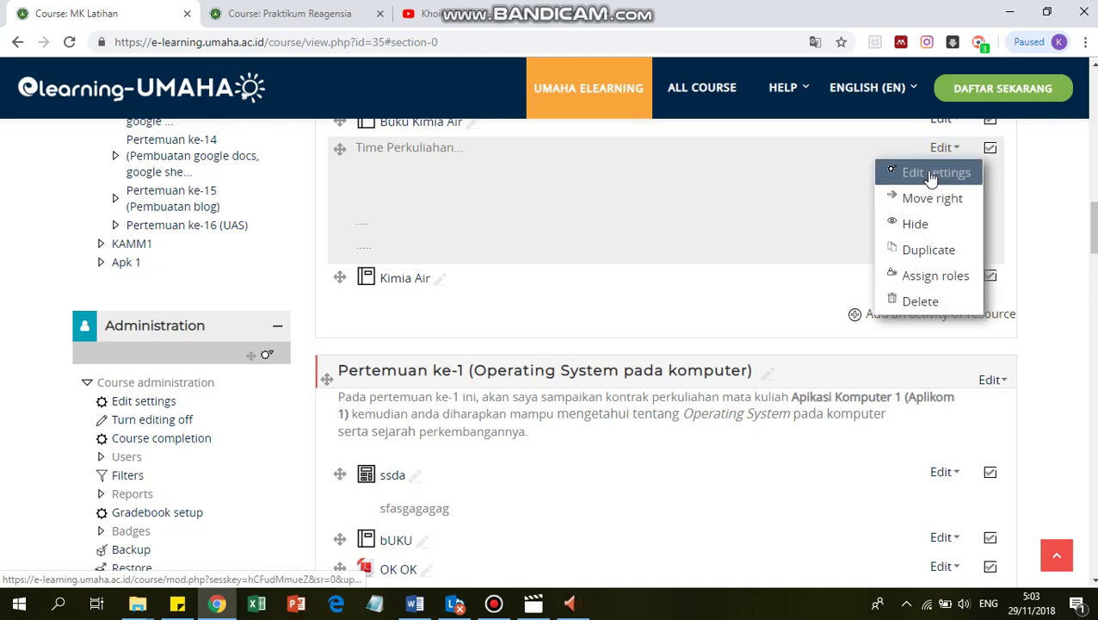
{"action": "left_click", "coordinate": [930, 173]}
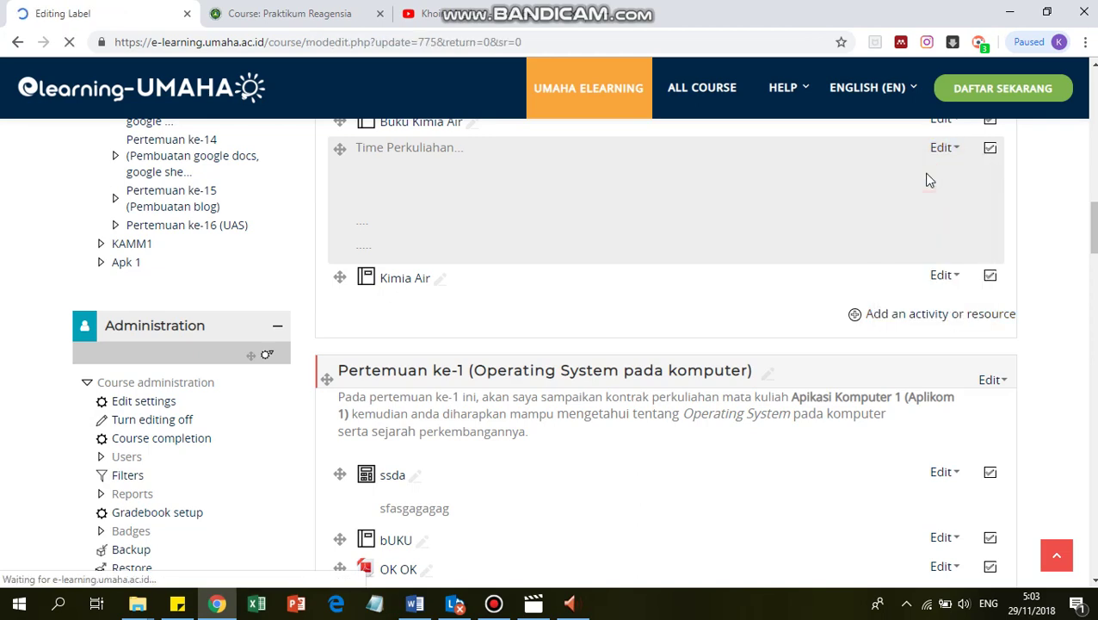
{"action": "scroll", "coordinate": [816, 275], "scroll_direction": "down", "scroll_amount": 5}
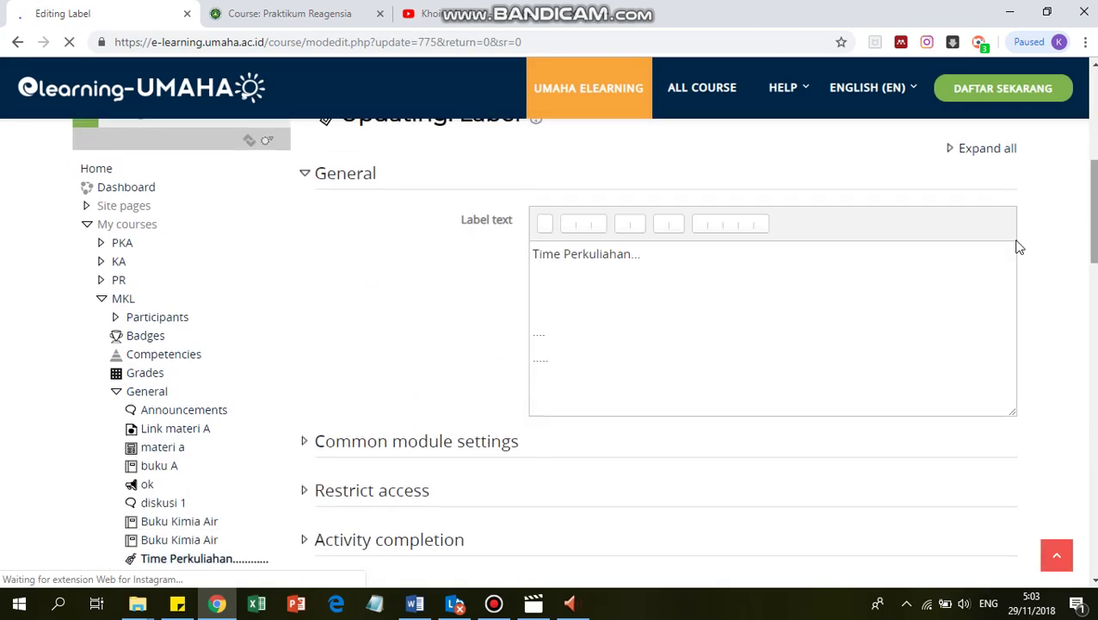
{"action": "left_click", "coordinate": [816, 275]}
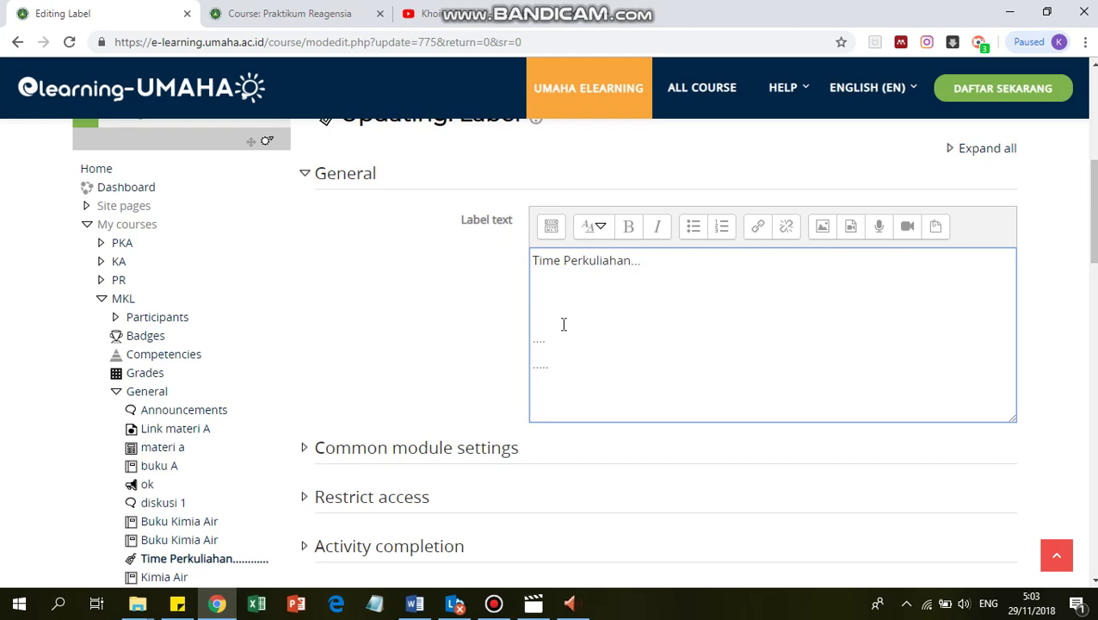
{"action": "scroll", "coordinate": [564, 324], "scroll_direction": "down", "scroll_amount": 3}
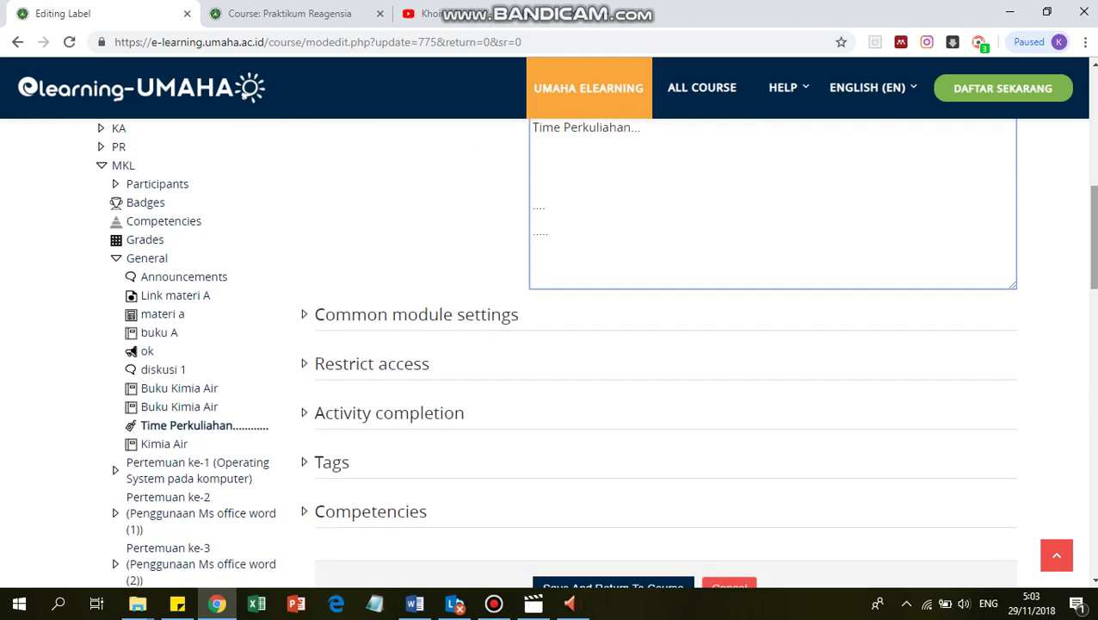
{"action": "scroll", "coordinate": [564, 323], "scroll_direction": "down", "scroll_amount": 5}
{"action": "scroll", "coordinate": [564, 324], "scroll_direction": "up", "scroll_amount": 4}
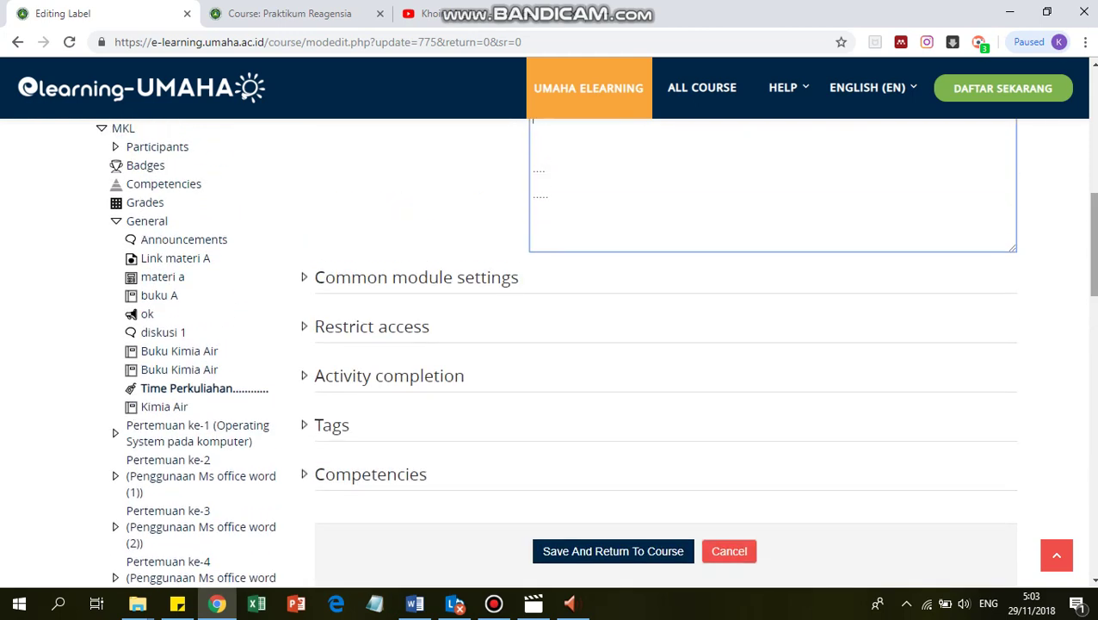